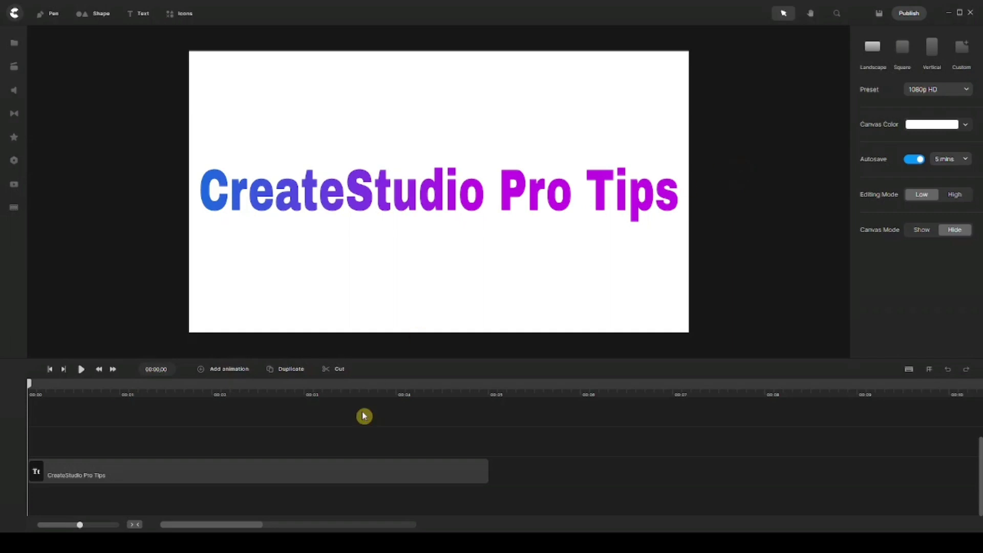
Remove the CreateStudio Pro Tips title clip so the canvas is blank
click(351, 469)
key(Delete)
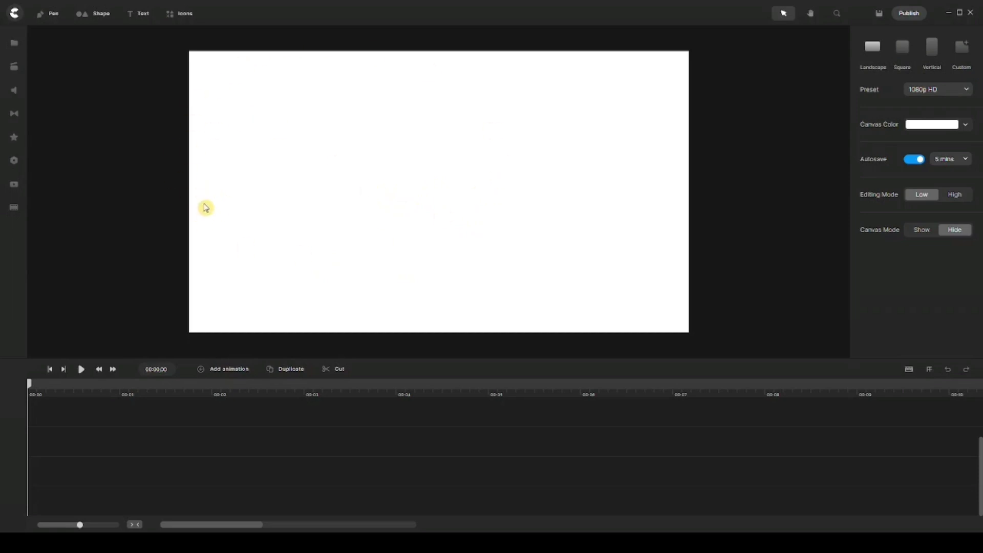
Add a 3D Wooden office background, then a City Office background, to the canvas
click(16, 70)
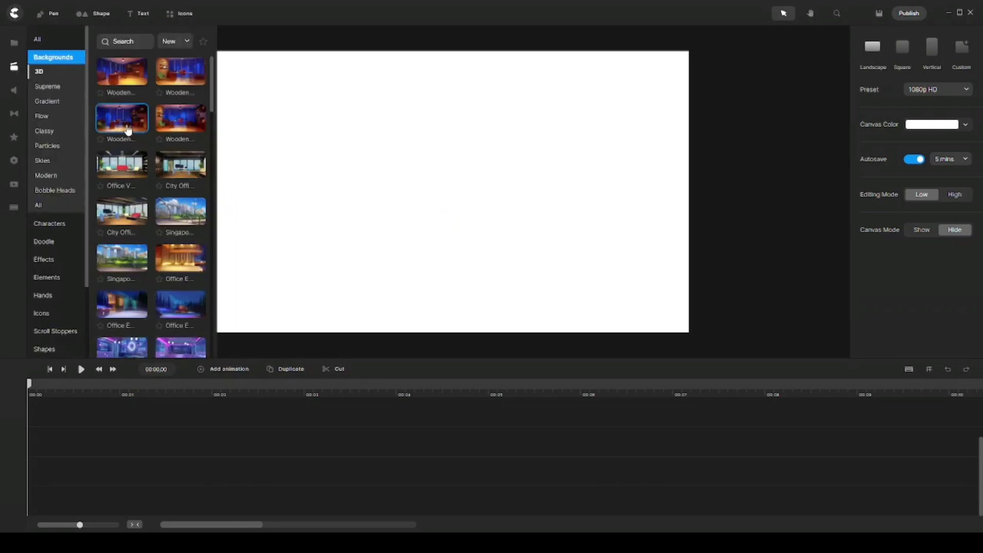
drag(122, 72, 404, 161)
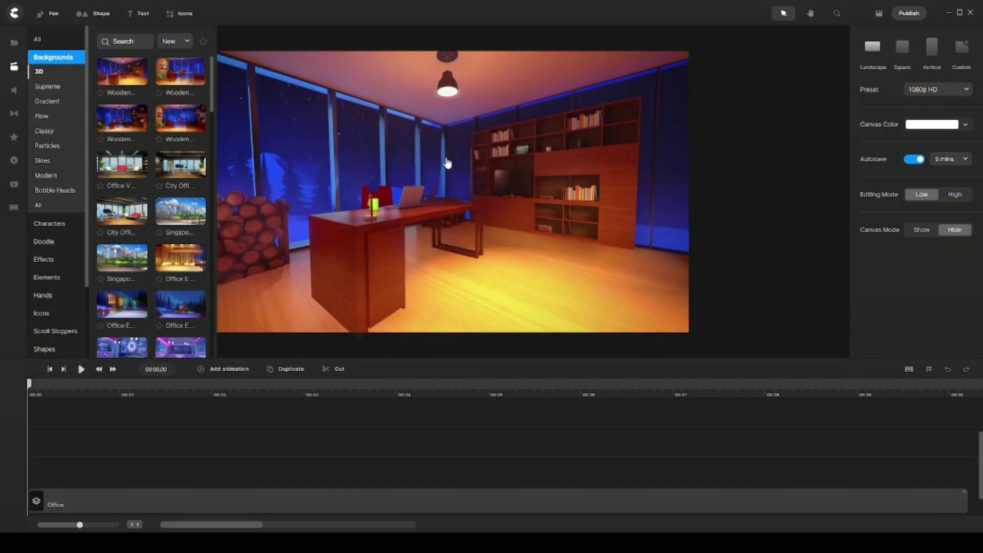
drag(181, 210, 379, 149)
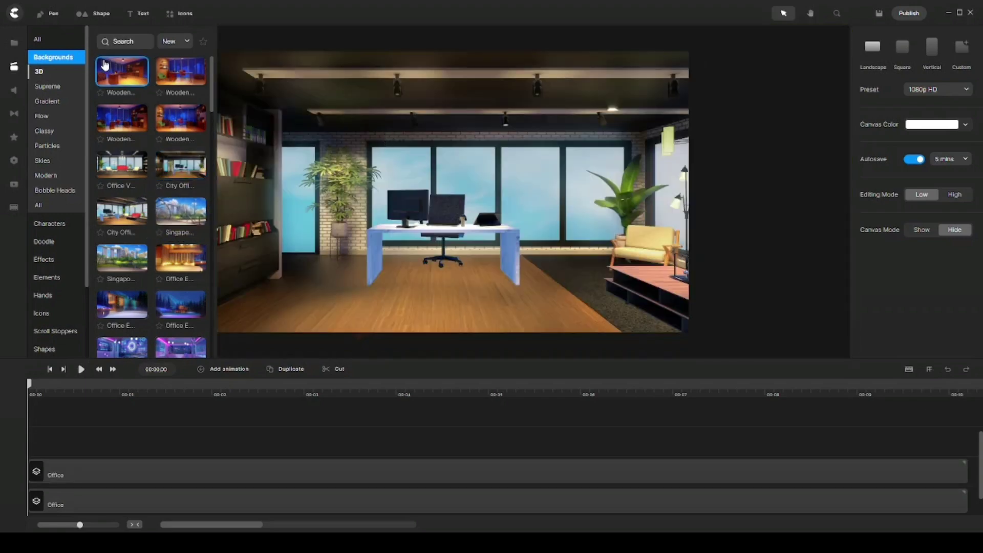
Move the city office background just past the canvas's right edge and pan to view it
click(14, 66)
click(354, 136)
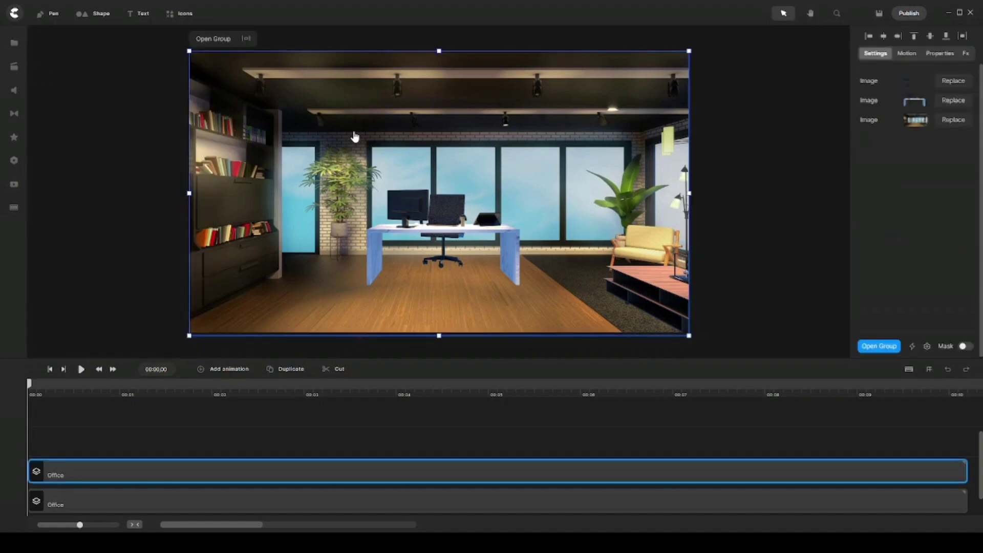
drag(287, 182, 784, 173)
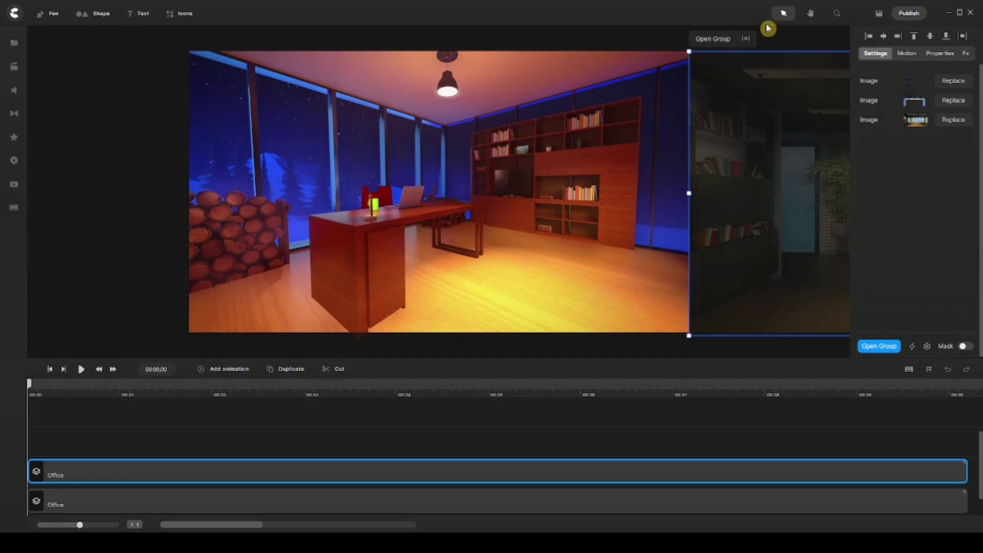
click(810, 13)
drag(600, 144, 468, 149)
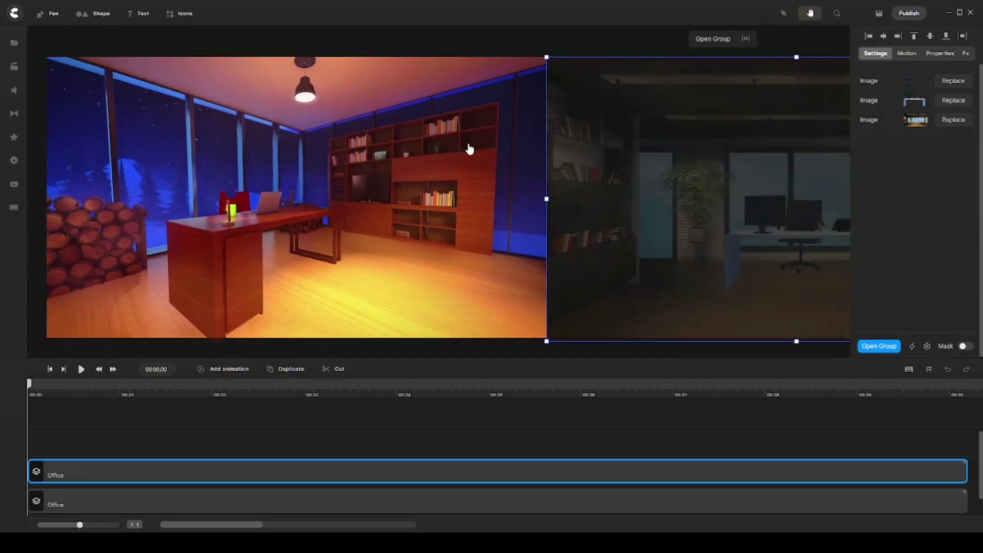
click(783, 13)
click(516, 415)
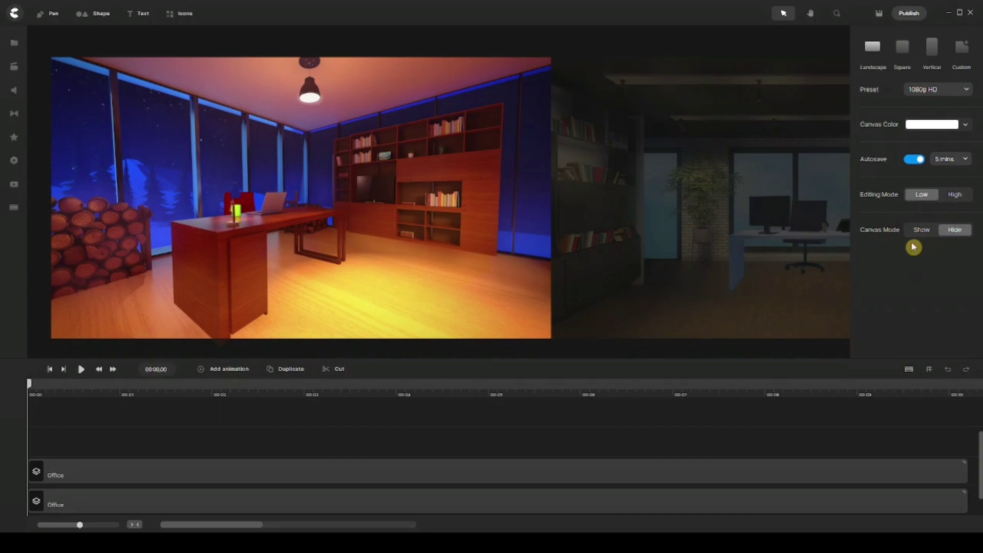
click(923, 233)
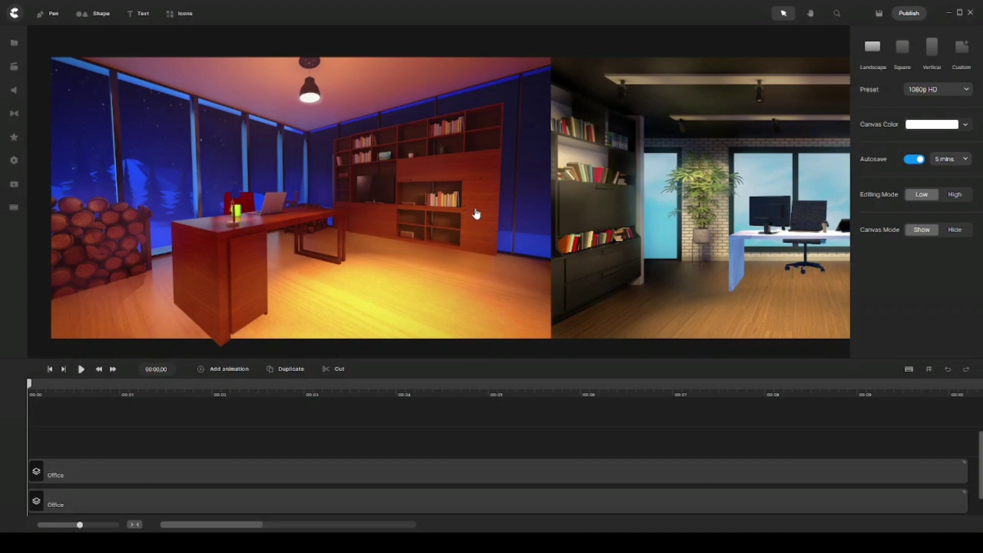
click(953, 231)
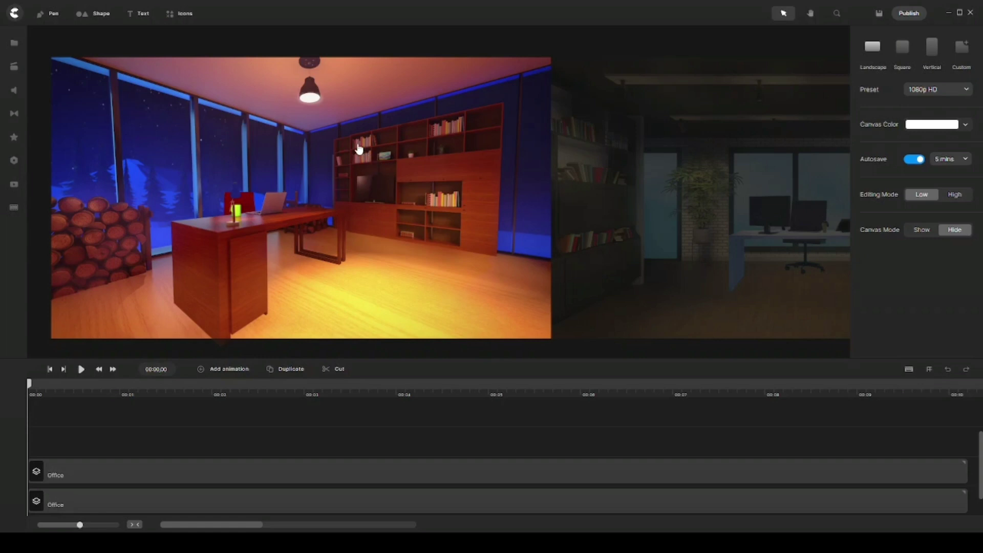
click(922, 230)
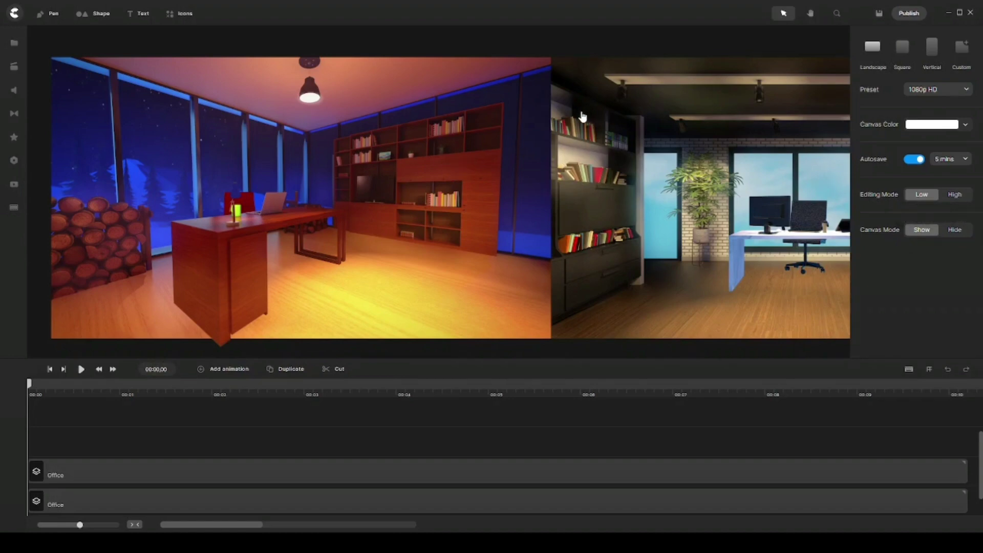
click(955, 231)
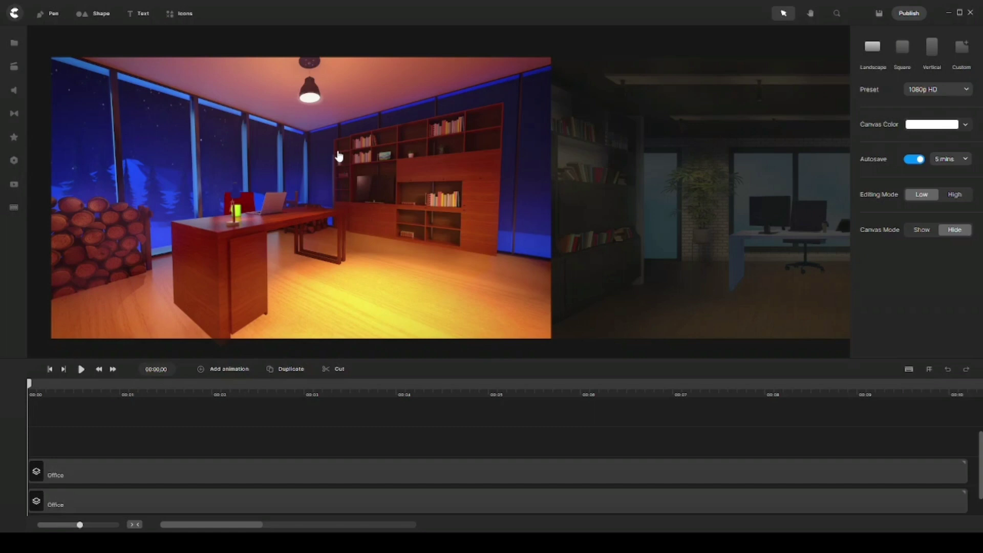
drag(384, 439, 377, 495)
Delete both office backgrounds and recentre the blank canvas
key(Delete)
key(h)
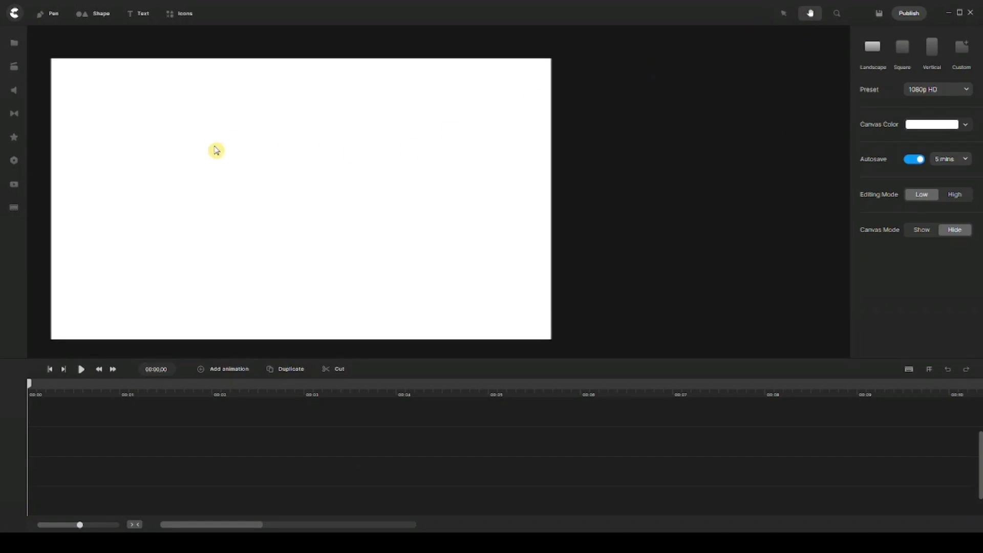
drag(215, 149, 356, 137)
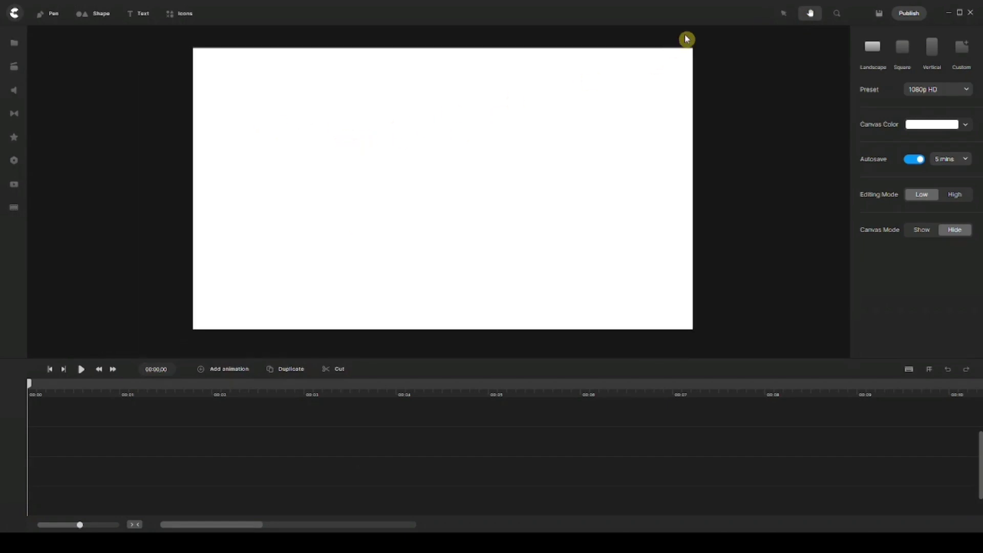
click(783, 13)
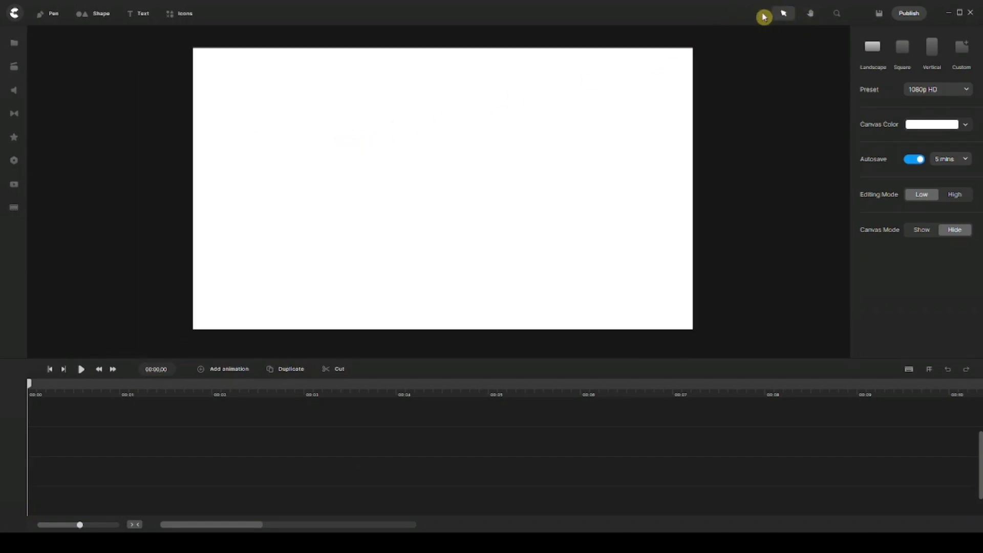
Look through the basic Shape and built-in Icons pickers
click(98, 13)
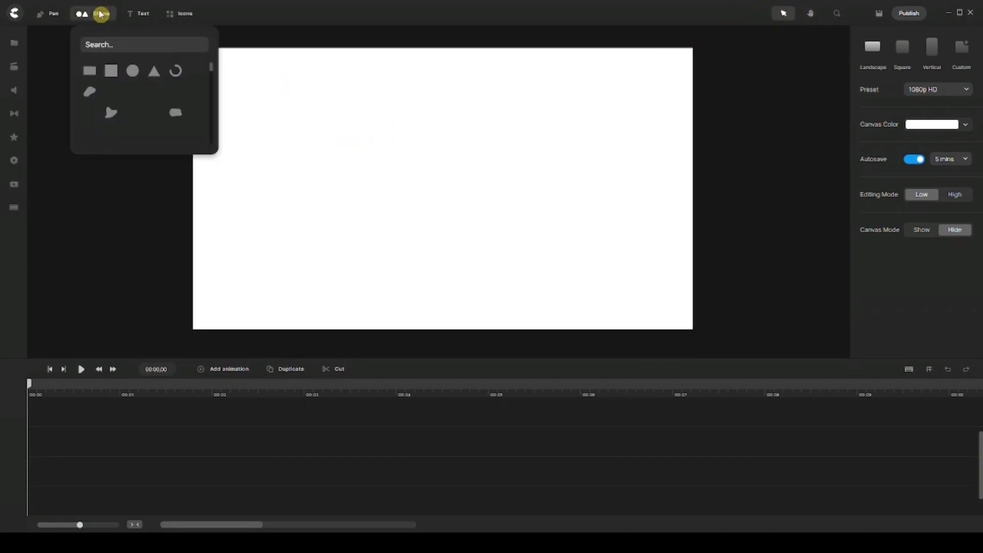
click(185, 16)
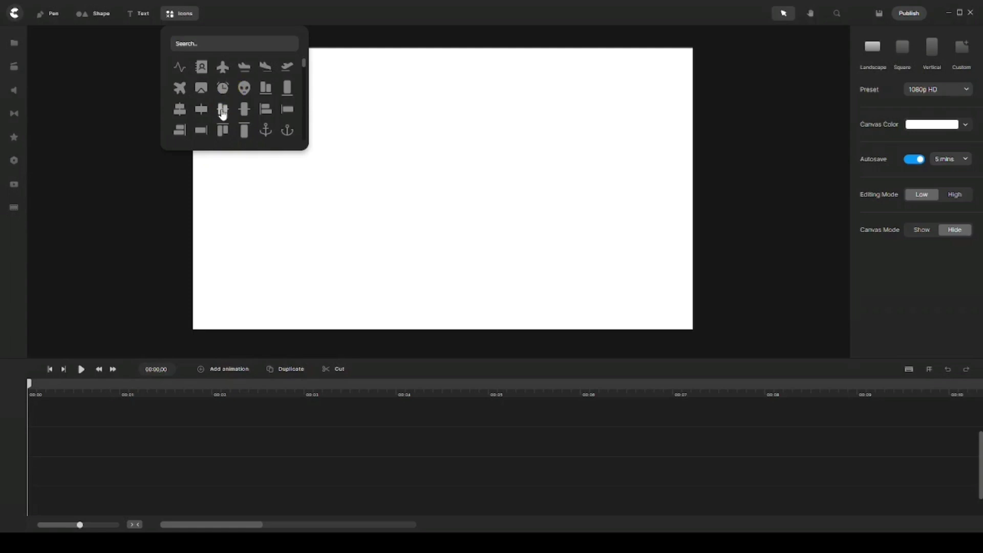
click(232, 99)
click(213, 101)
mouse_move(201, 100)
mouse_down()
mouse_move(225, 82)
mouse_move(215, 72)
mouse_up()
drag(118, 41, 99, 30)
click(105, 103)
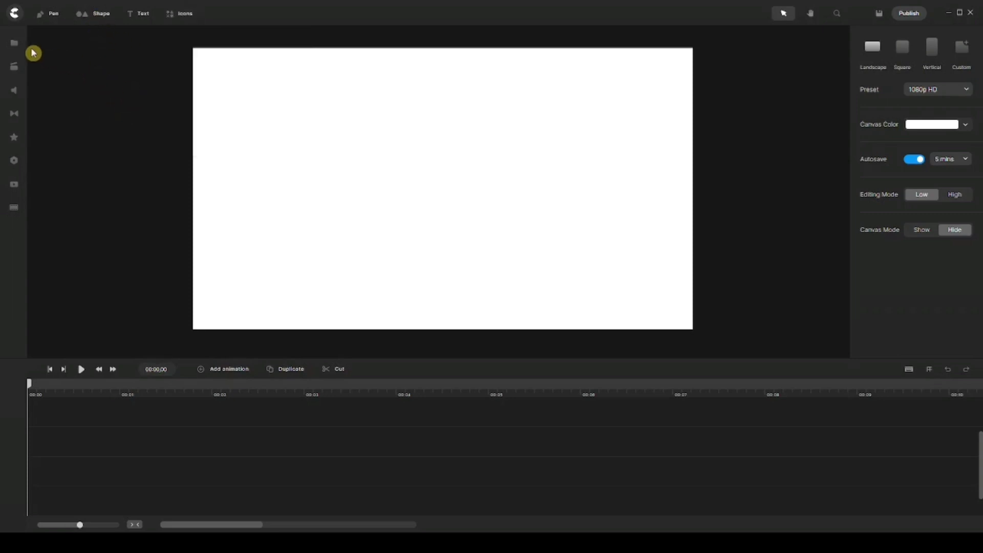
Browse the SVG API graphics in the media library's full gallery
click(14, 42)
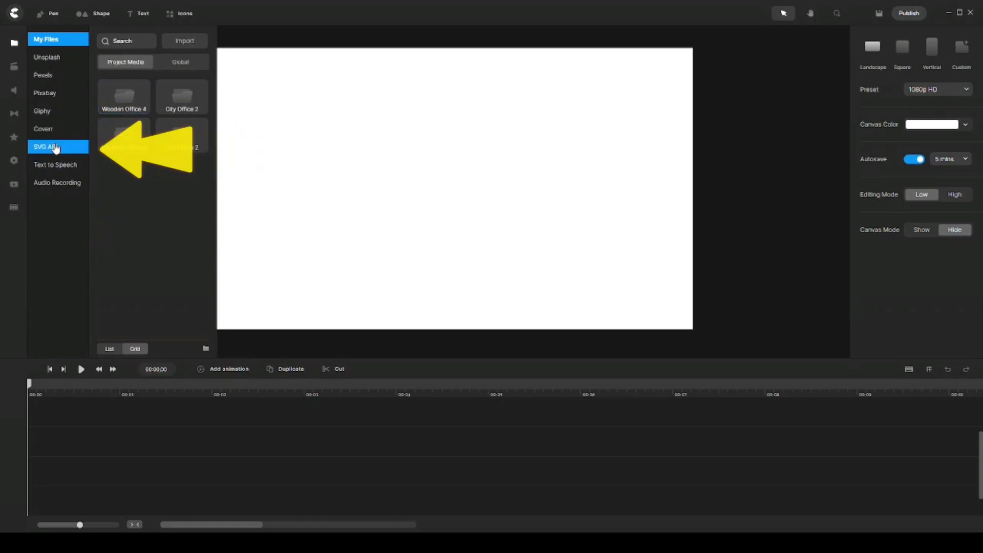
click(82, 147)
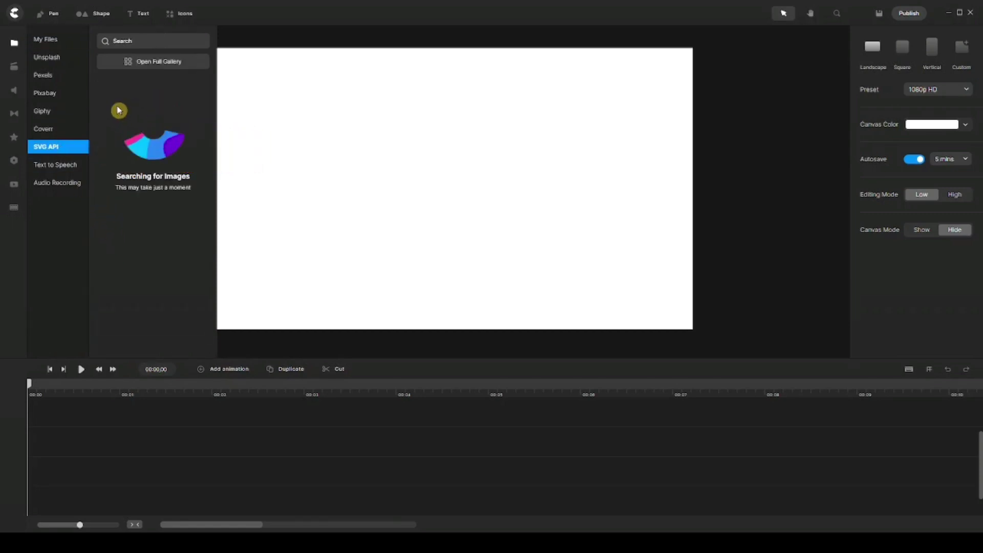
click(164, 61)
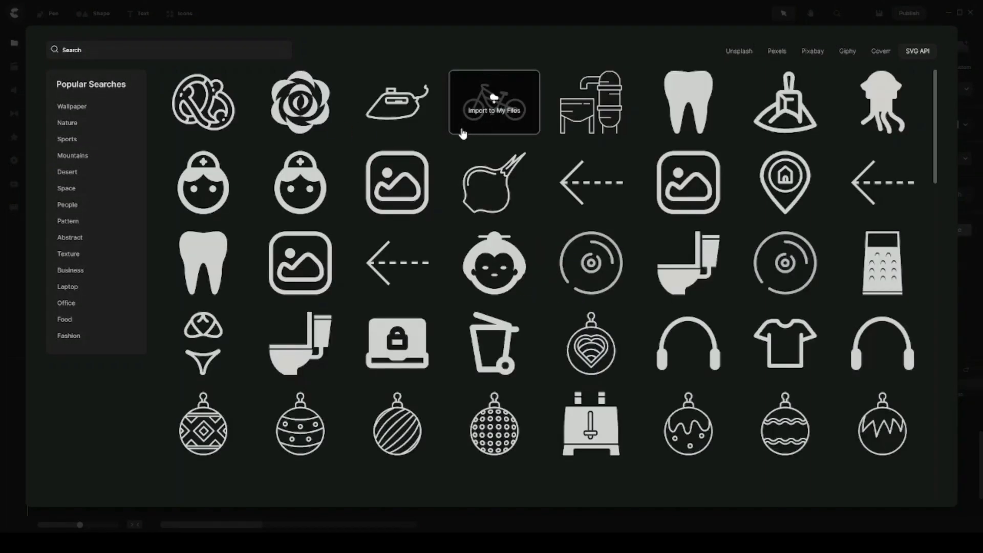
click(462, 132)
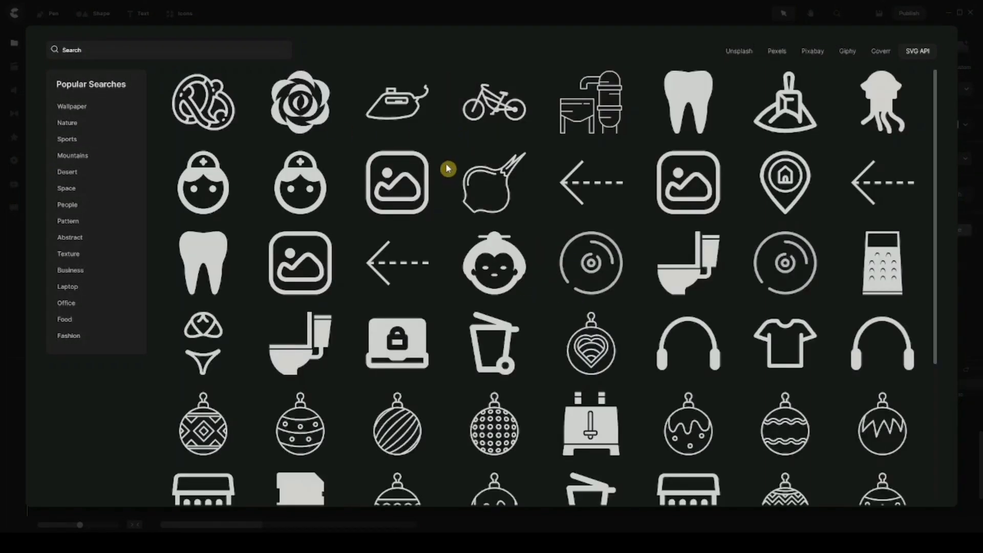
mouse_move(468, 163)
mouse_move(310, 196)
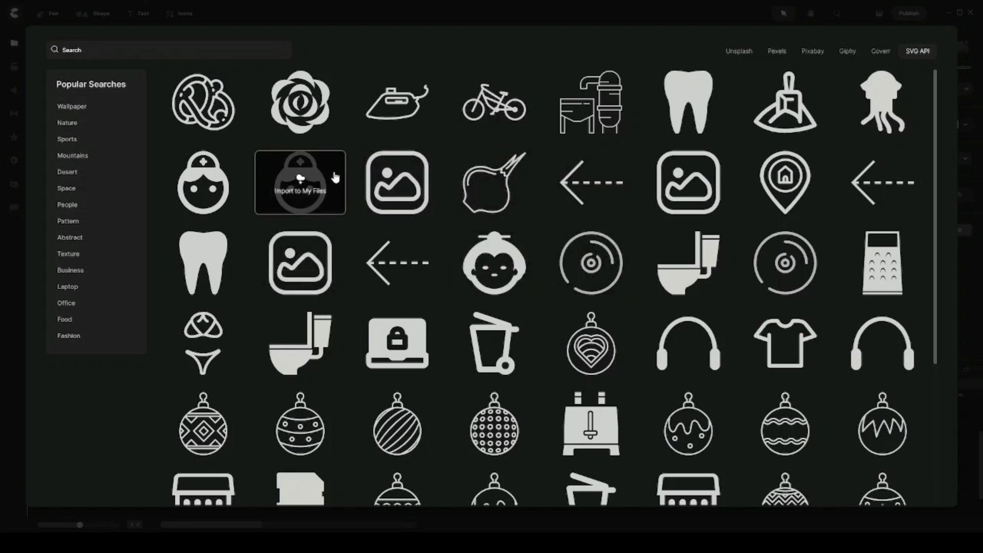
Close the SVG gallery and glance through the Shape and Icons lists
click(13, 221)
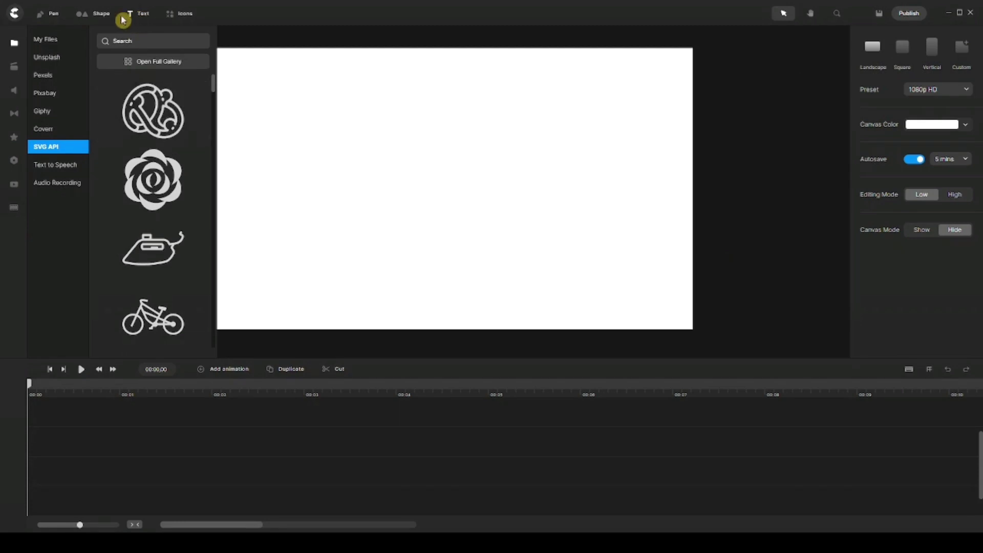
click(105, 14)
click(177, 14)
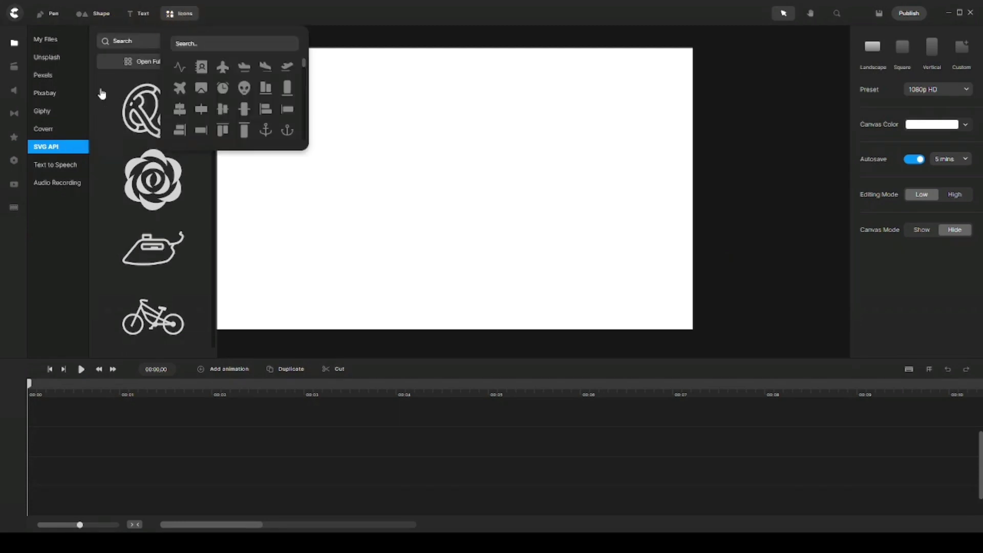
click(76, 245)
Import the rose SVG into My Files and place it at the canvas centre
click(150, 179)
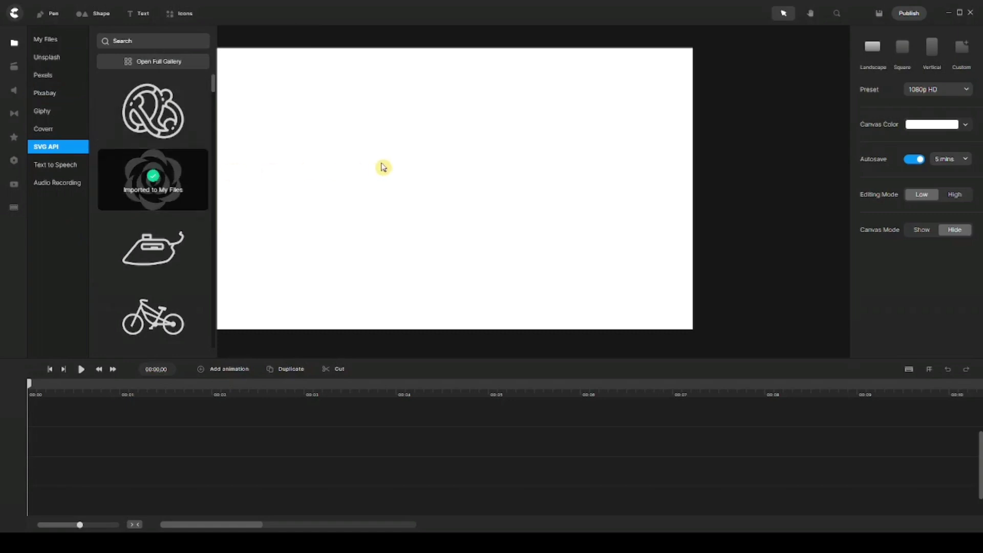
click(51, 42)
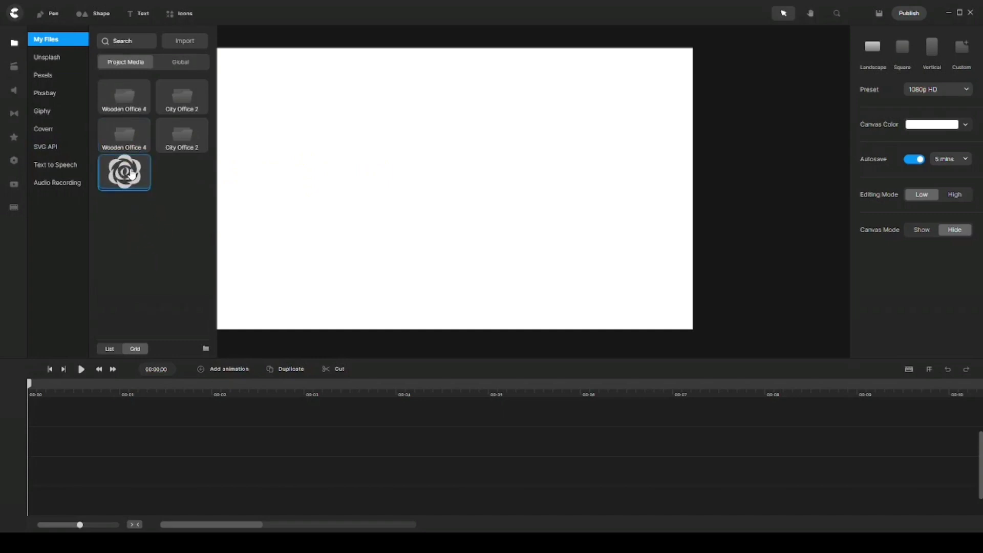
drag(132, 185, 402, 141)
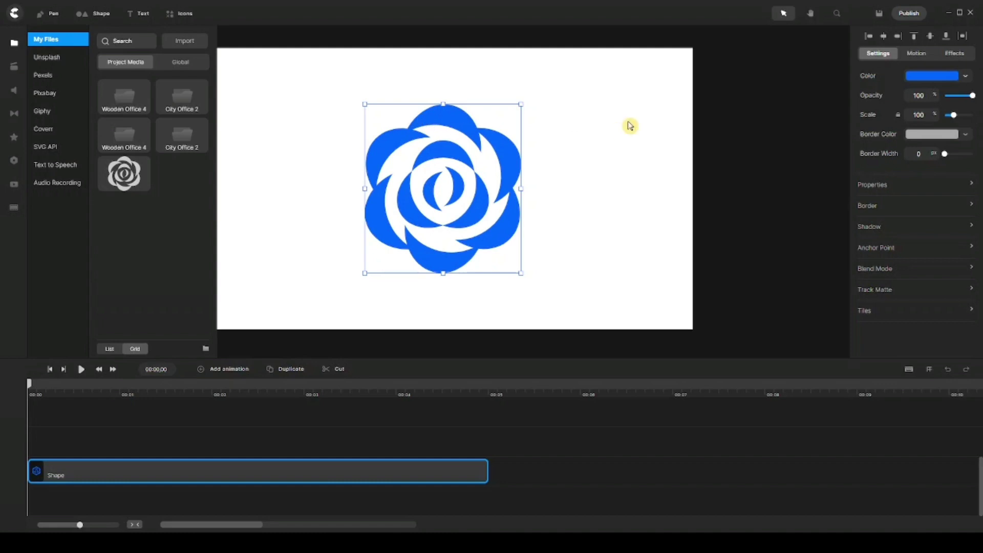
Recolour the rose fill to the purple favourite swatch 9000ff, then deselect it
click(938, 81)
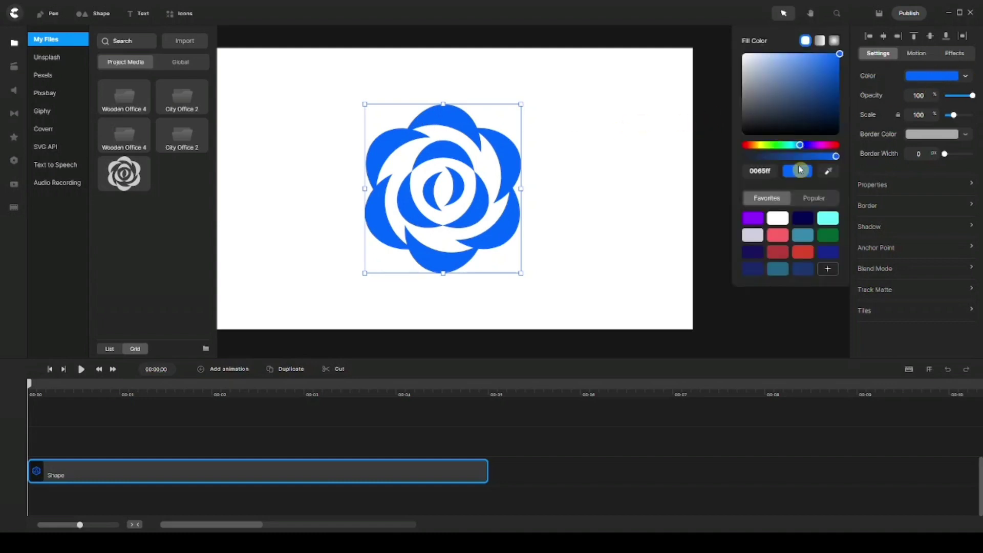
click(751, 218)
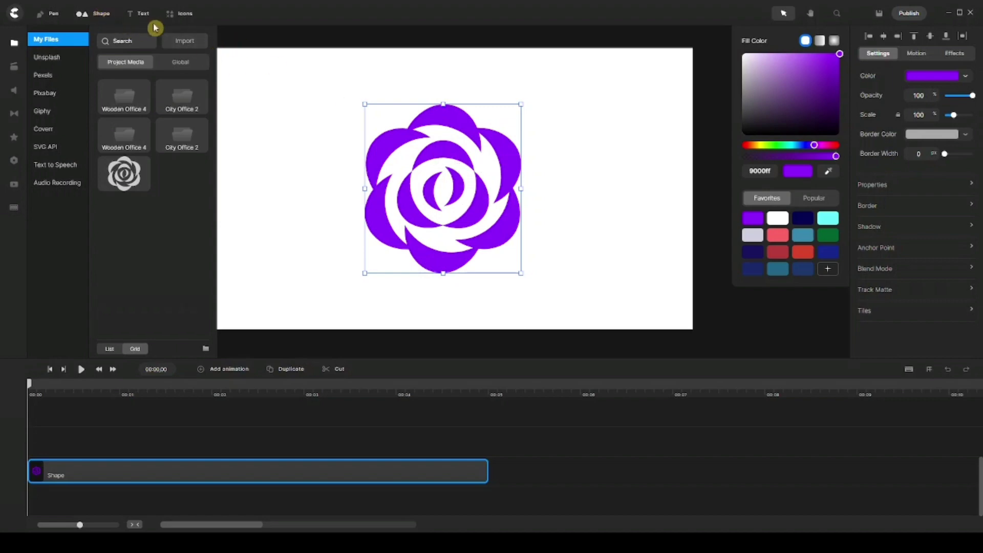
click(712, 164)
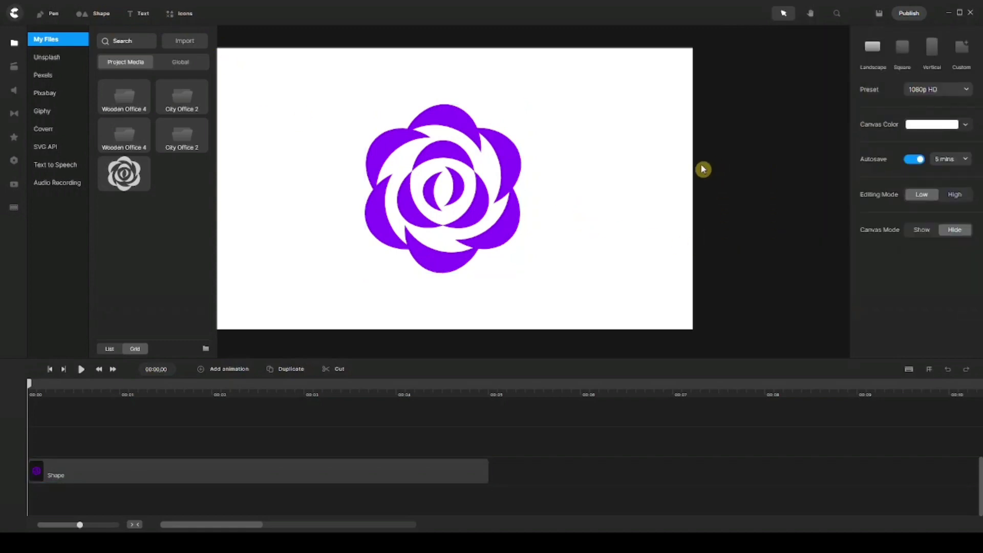